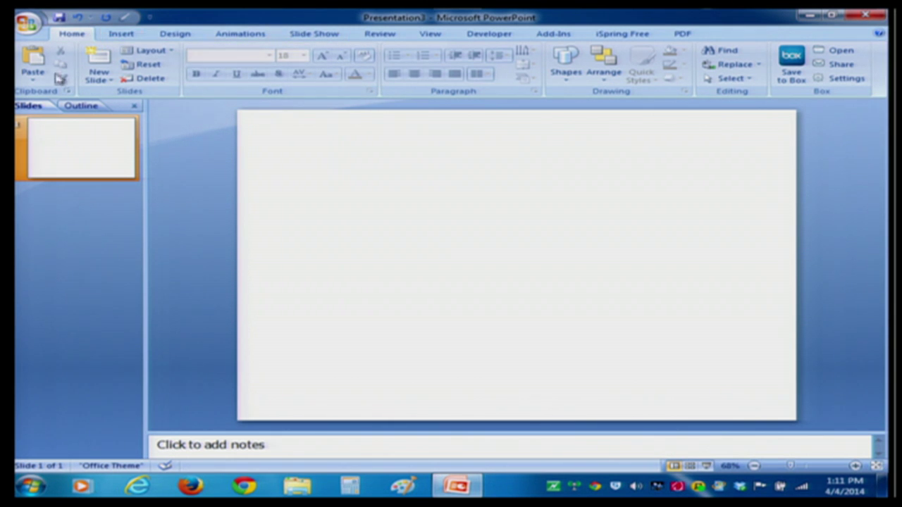
Draw a large five-point star about 5 inches wide and high on the blank slide
click(121, 35)
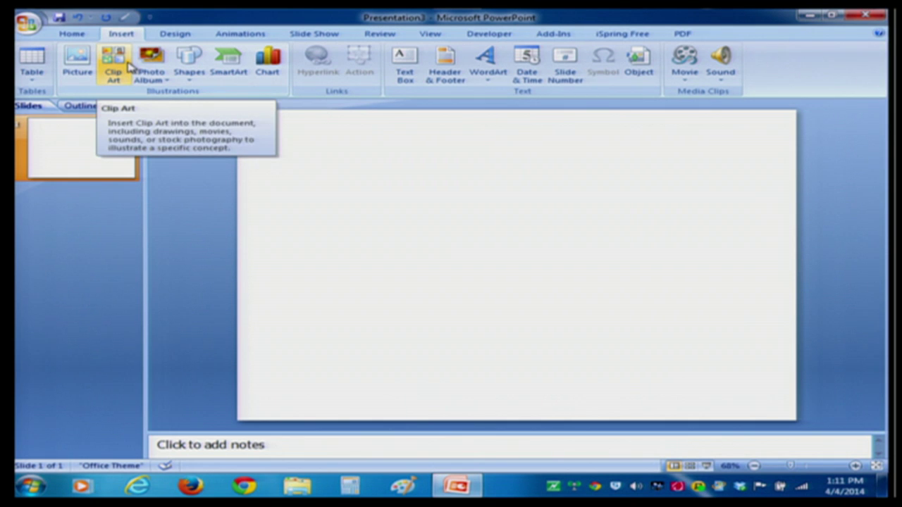
click(192, 62)
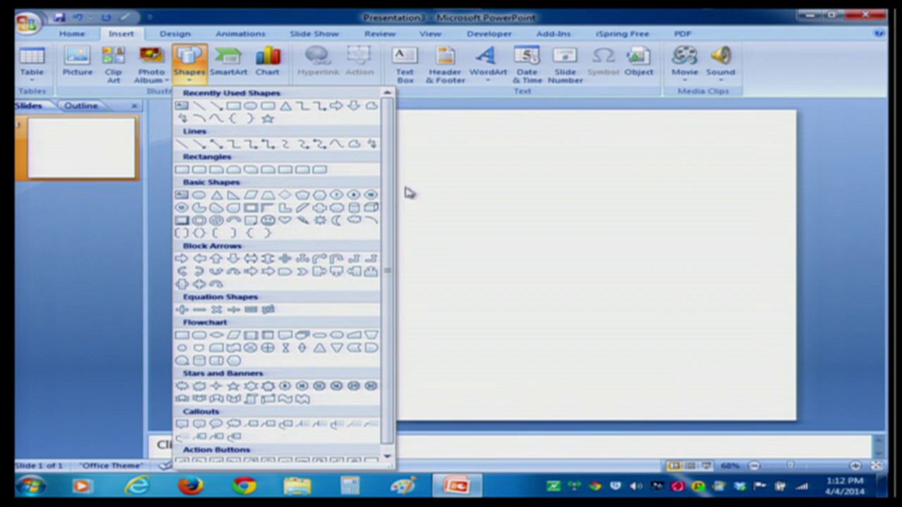
drag(389, 188, 388, 214)
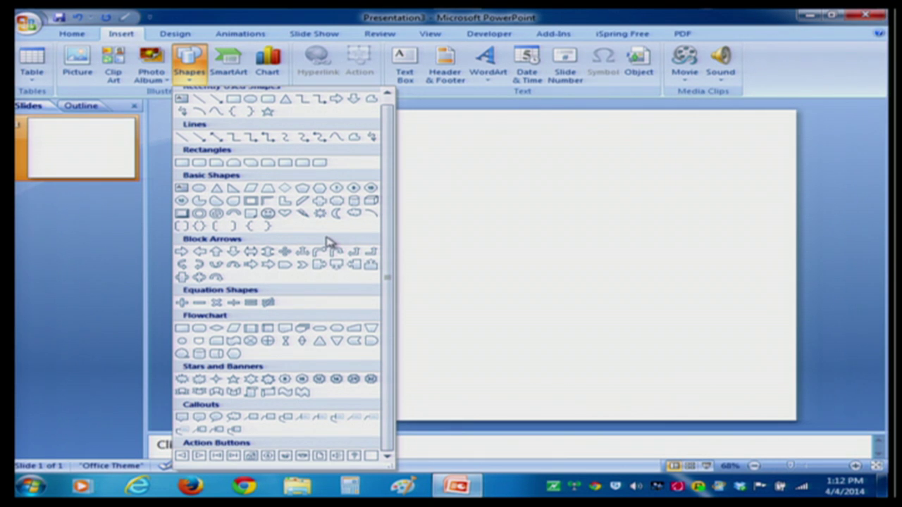
click(268, 114)
mouse_move(382, 177)
mouse_down()
mouse_move(496, 308)
mouse_move(547, 293)
mouse_move(569, 256)
mouse_move(590, 252)
mouse_move(495, 357)
mouse_move(482, 358)
mouse_move(473, 357)
mouse_move(578, 332)
mouse_move(599, 341)
mouse_move(515, 314)
mouse_move(498, 294)
mouse_move(513, 328)
mouse_move(419, 292)
mouse_move(465, 288)
mouse_move(561, 344)
mouse_move(397, 251)
mouse_move(515, 350)
mouse_move(529, 356)
mouse_move(397, 280)
mouse_move(338, 233)
mouse_move(520, 317)
mouse_move(453, 294)
mouse_move(426, 253)
mouse_move(604, 381)
mouse_up()
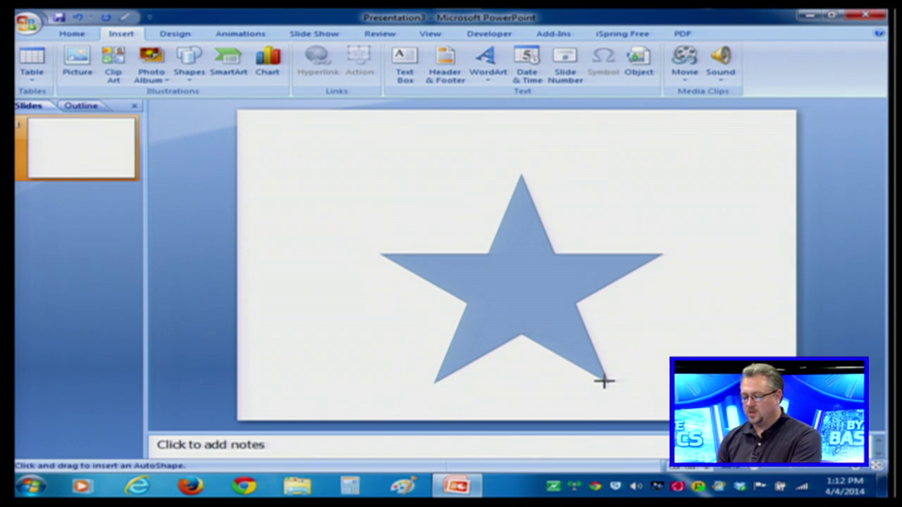
drag(604, 382, 606, 383)
Move the large star to the slide's upper edge, left of centre, and delete it
drag(522, 252, 428, 189)
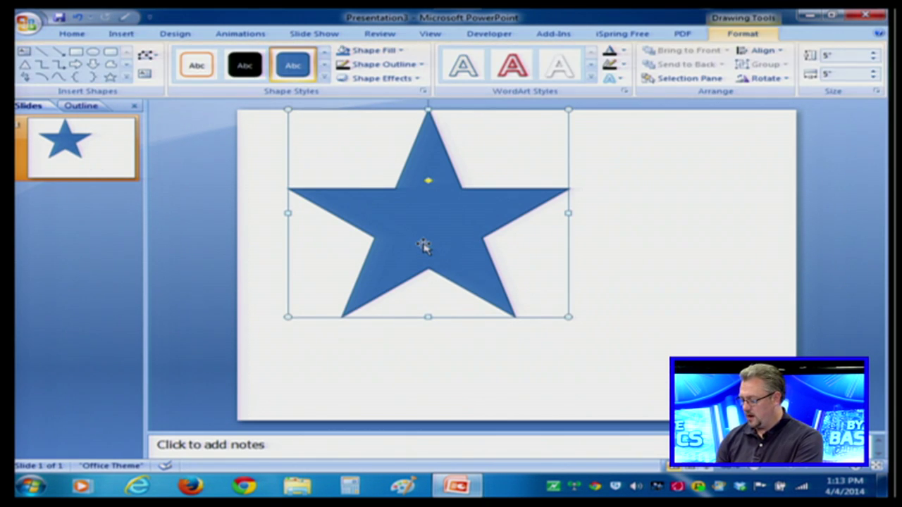
key(Delete)
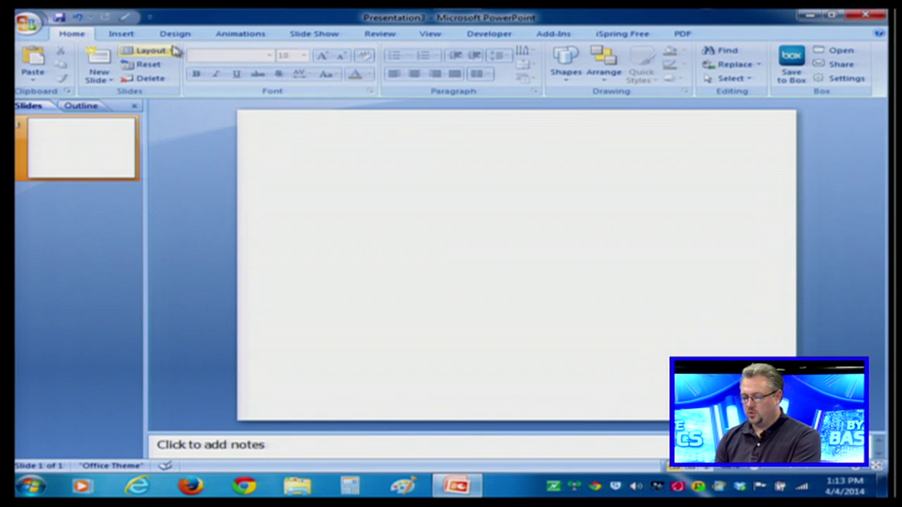
Draw a wide octagon from the basic shapes in the middle of the blank slide
click(120, 34)
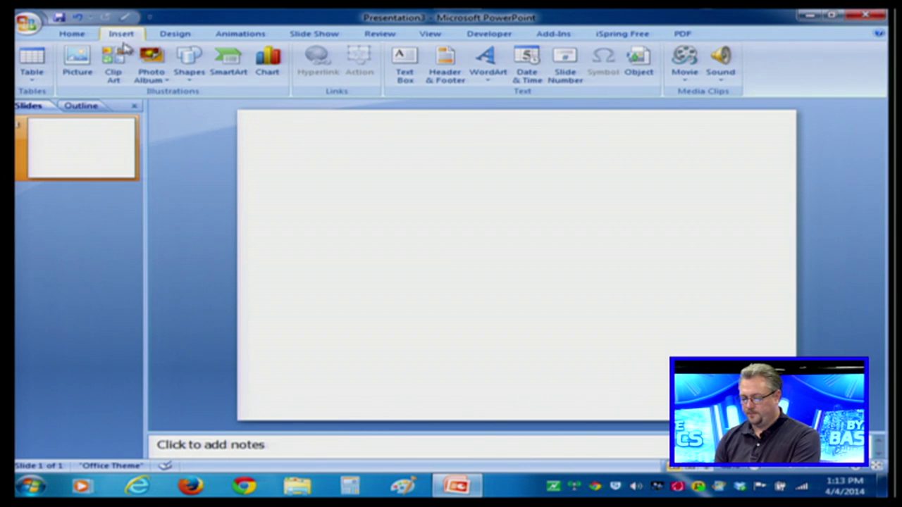
click(188, 70)
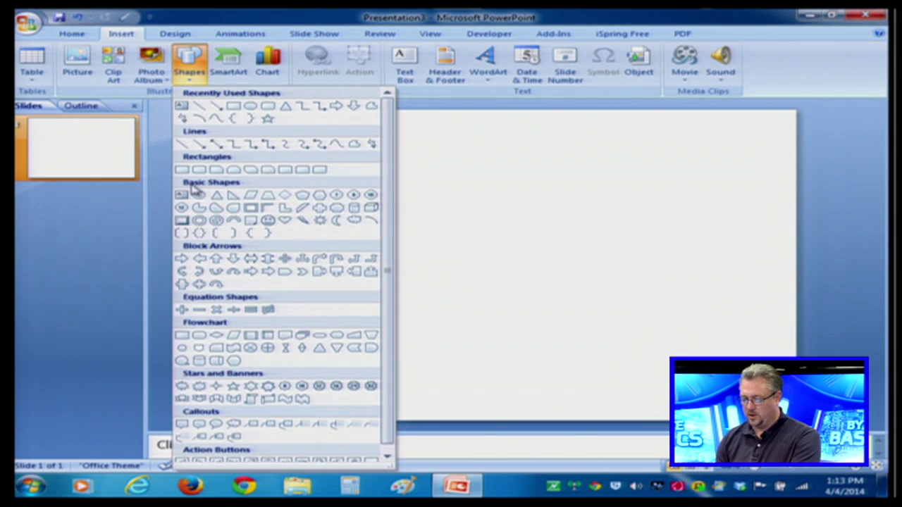
click(353, 195)
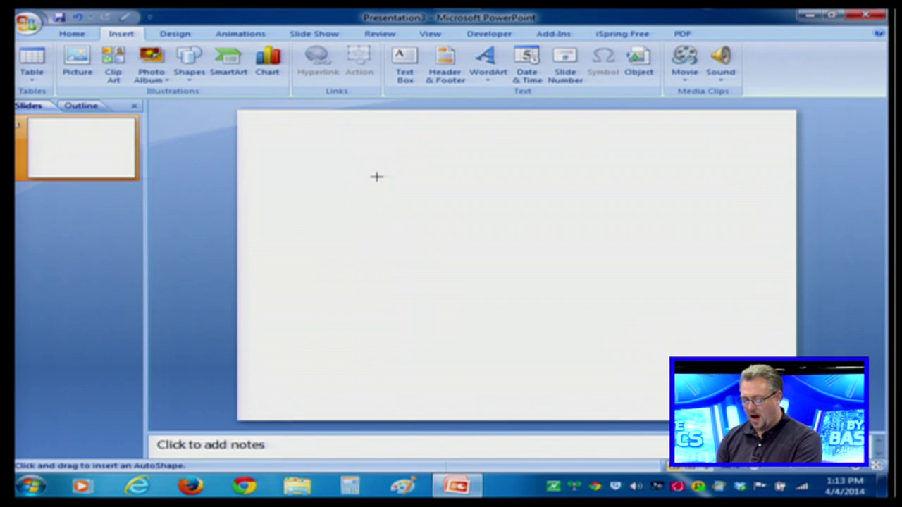
mouse_move(377, 176)
mouse_down()
mouse_move(425, 216)
mouse_move(522, 226)
mouse_move(536, 261)
mouse_move(473, 265)
mouse_move(419, 296)
mouse_move(416, 332)
mouse_move(546, 300)
mouse_move(613, 252)
mouse_move(630, 223)
mouse_move(586, 298)
mouse_move(568, 360)
mouse_move(600, 358)
mouse_move(611, 341)
mouse_move(546, 336)
mouse_move(612, 312)
mouse_move(619, 337)
mouse_move(596, 327)
mouse_up()
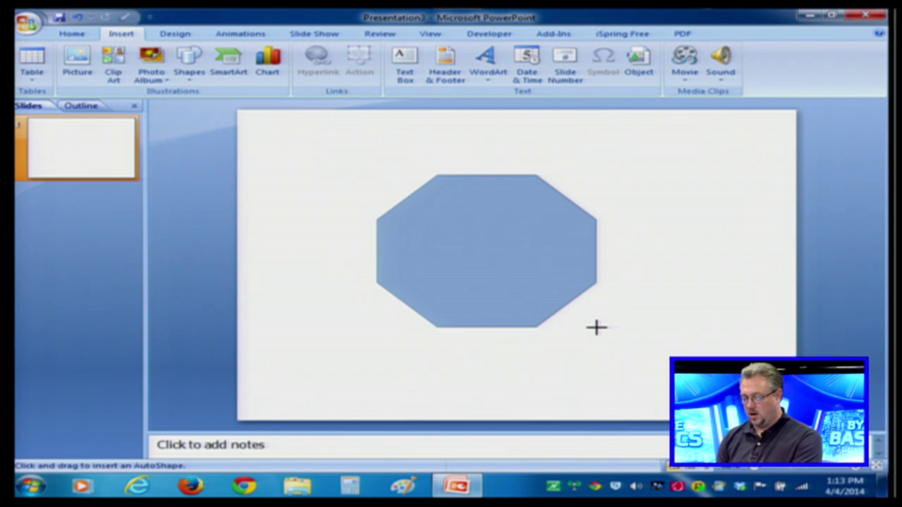
mouse_move(596, 327)
mouse_down()
mouse_move(460, 267)
mouse_move(538, 329)
mouse_move(651, 286)
mouse_move(461, 250)
mouse_move(316, 336)
mouse_move(620, 284)
mouse_move(633, 298)
mouse_up()
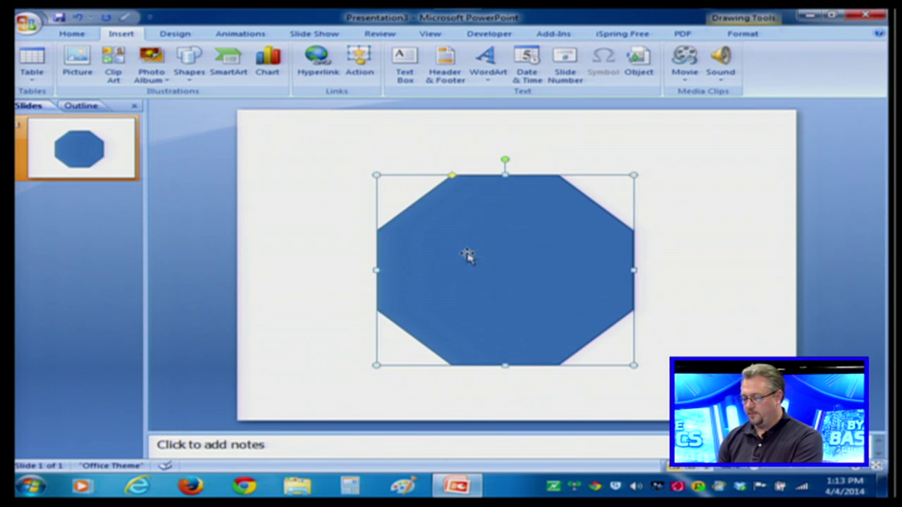
Move the octagon slightly up and left on the slide, and delete it
drag(482, 255, 458, 237)
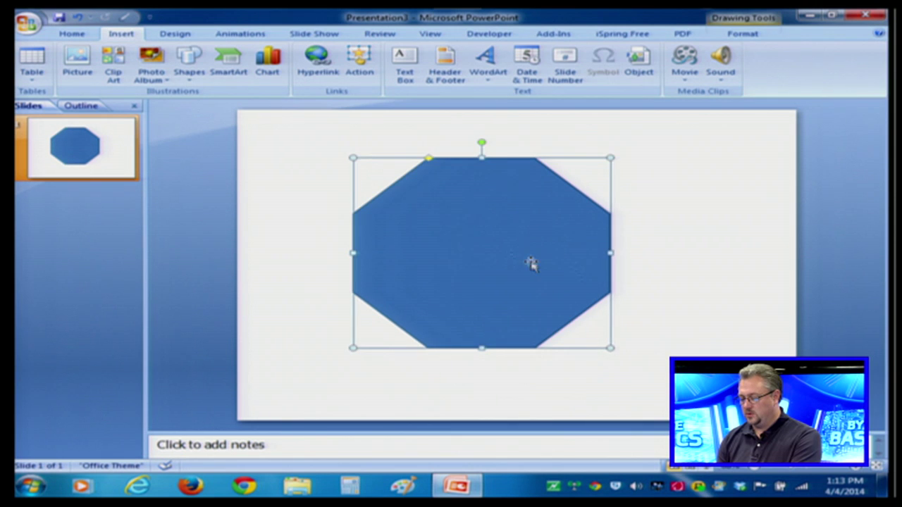
click(679, 295)
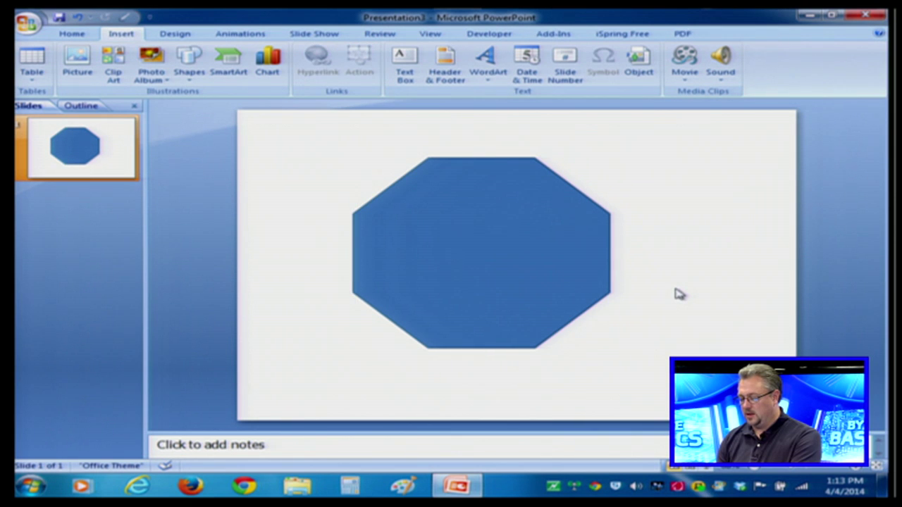
click(460, 262)
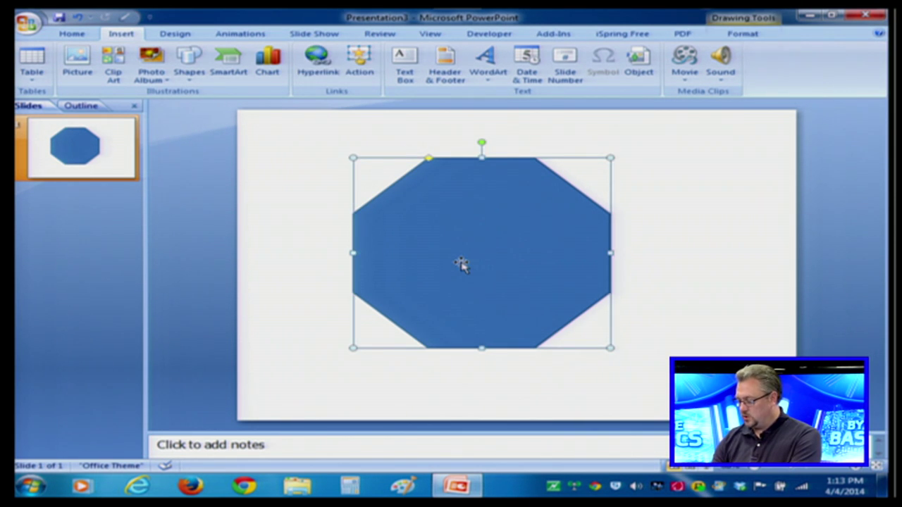
key(Delete)
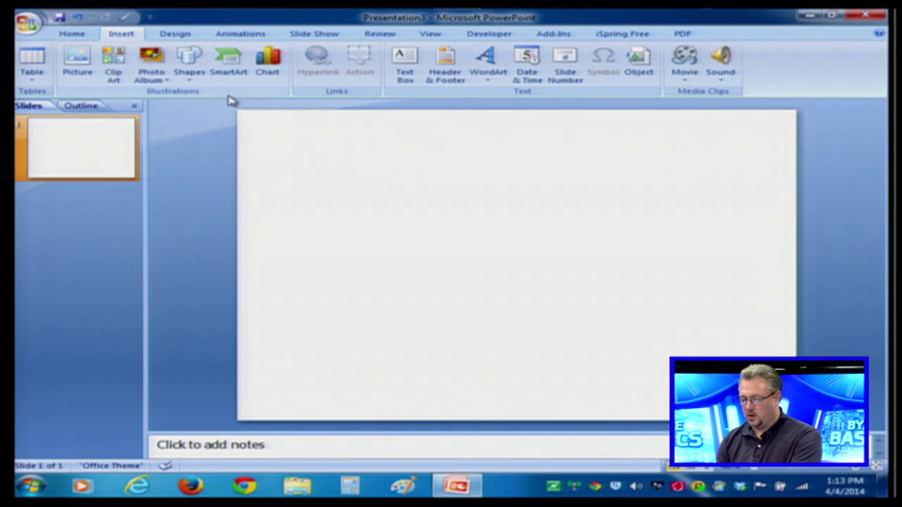
Draw a five-point star about 4 inches wide and high and move it slightly up, near the slide's centre
click(190, 78)
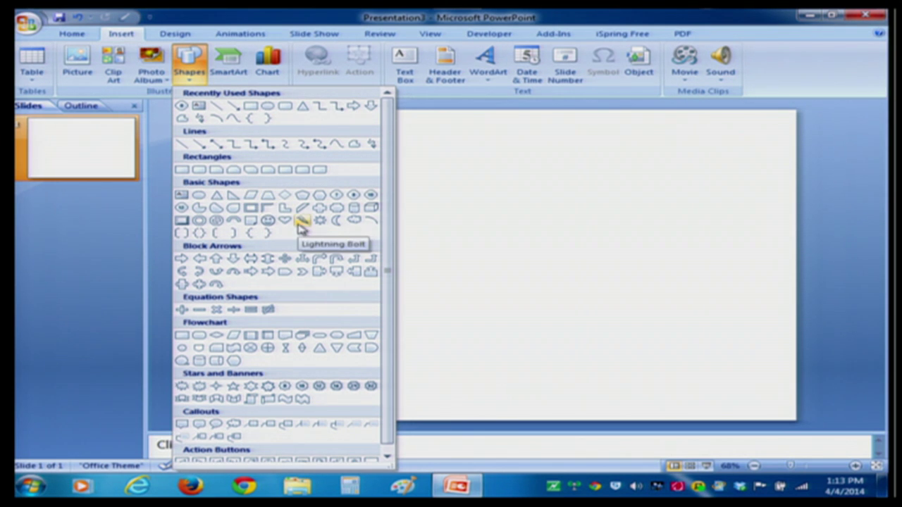
click(235, 387)
drag(407, 195, 633, 362)
drag(520, 282, 496, 247)
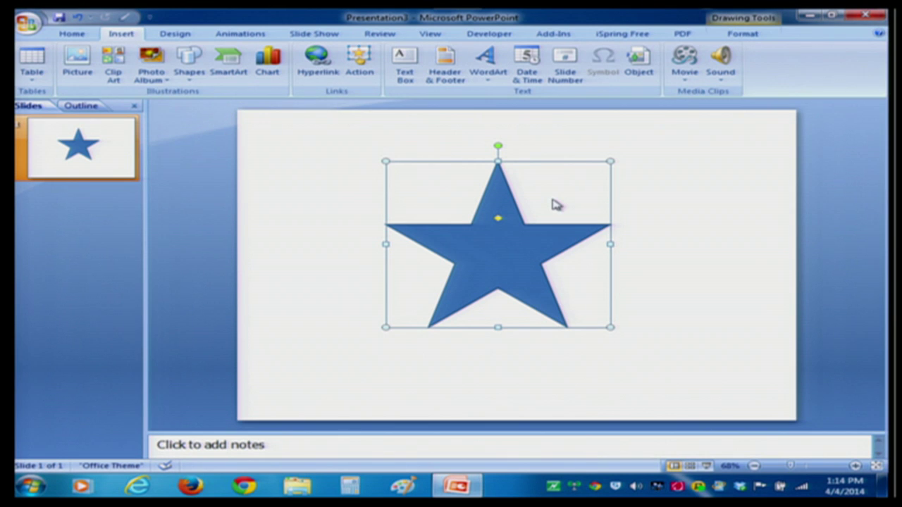
Move the star to the right half of the slide and apply the solid orange shape style to it
click(744, 34)
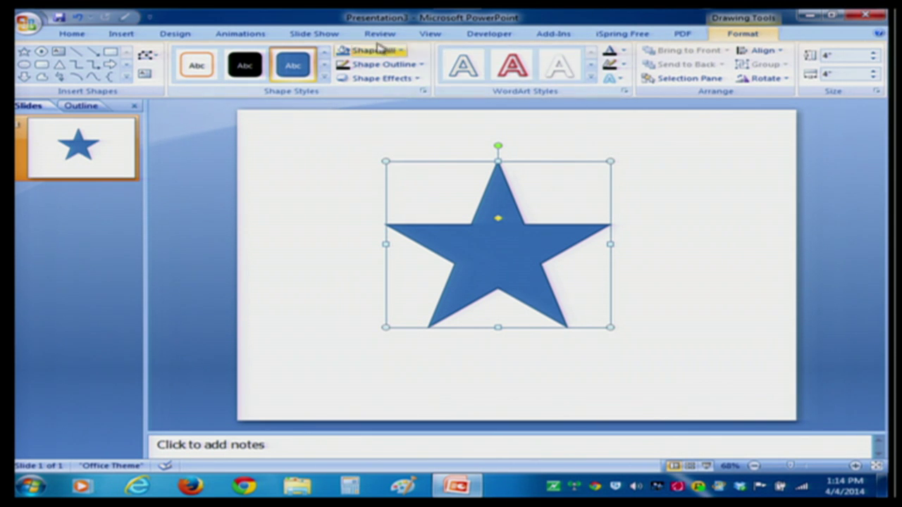
click(326, 79)
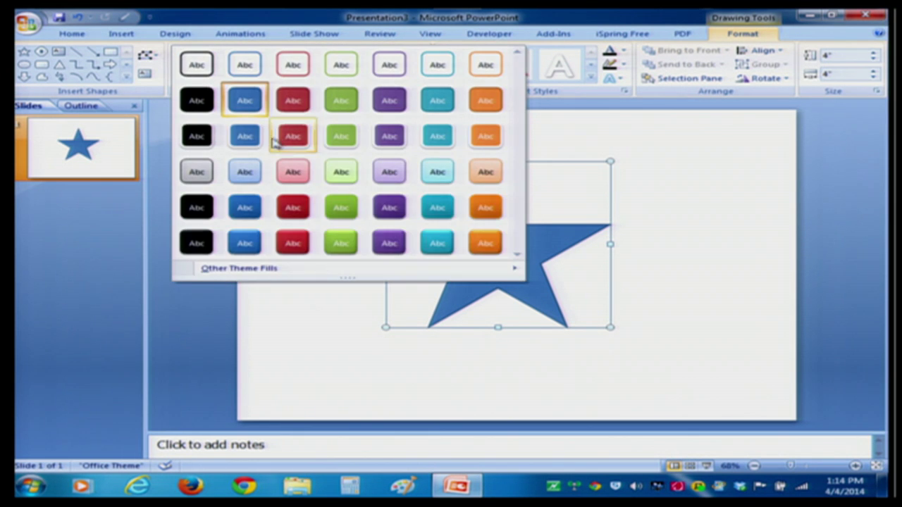
click(637, 139)
drag(509, 250, 622, 250)
click(324, 78)
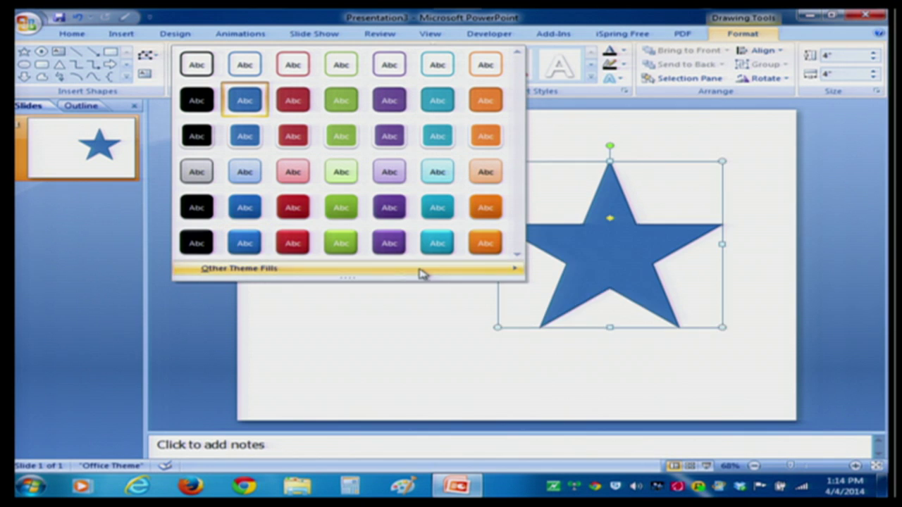
mouse_move(491, 275)
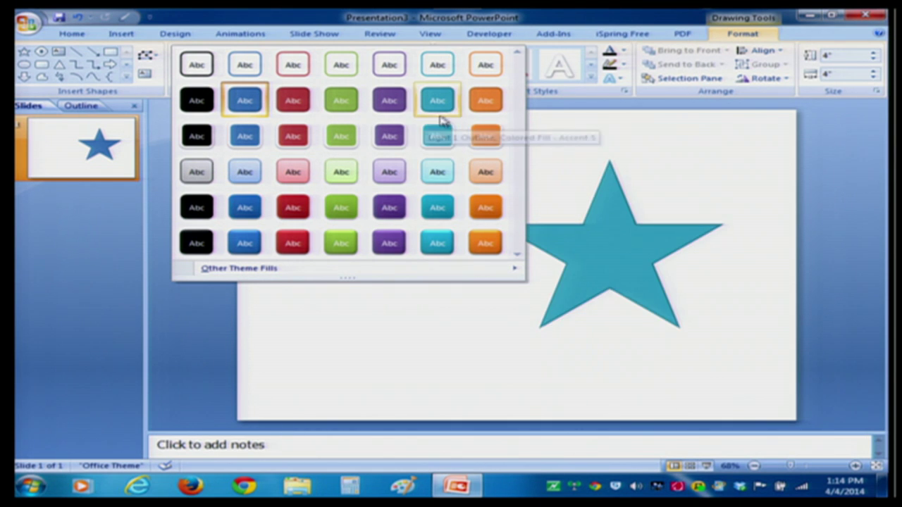
click(481, 109)
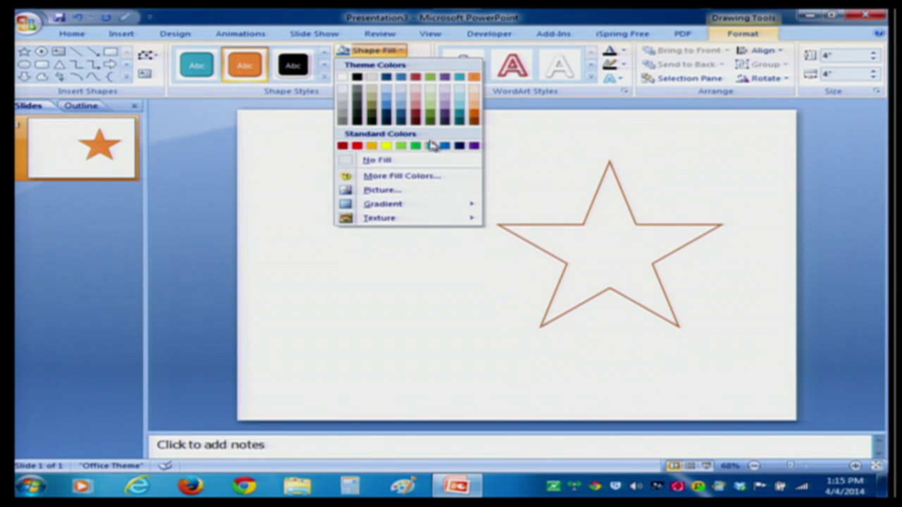
Fill the star with a lighter blue theme shade and set its outline to Black, Text 1
click(400, 106)
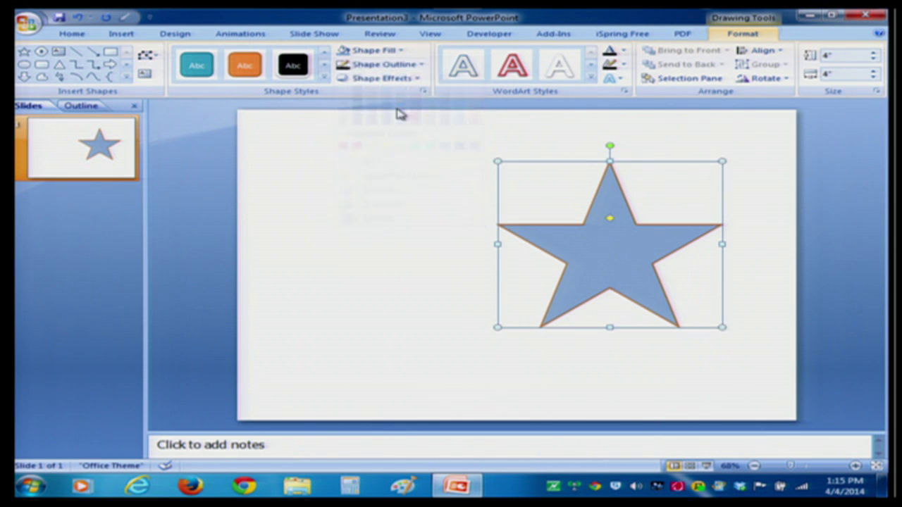
click(392, 66)
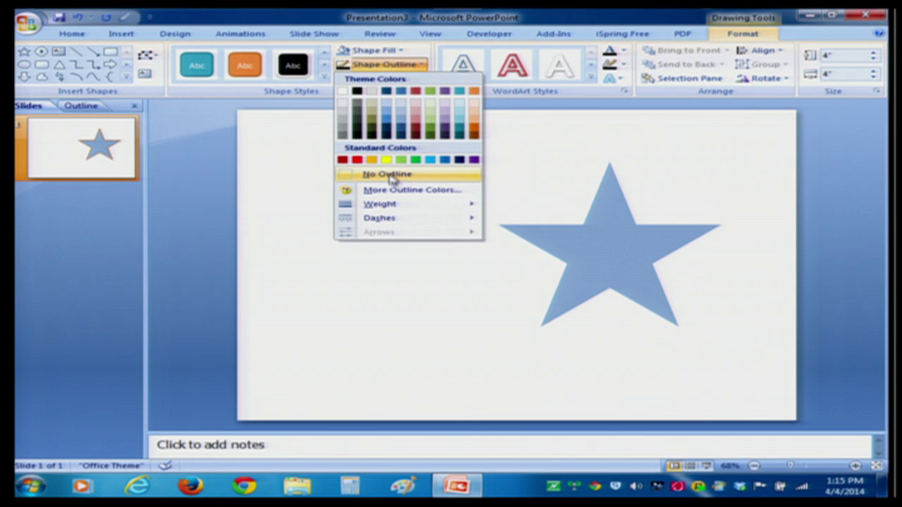
mouse_move(381, 205)
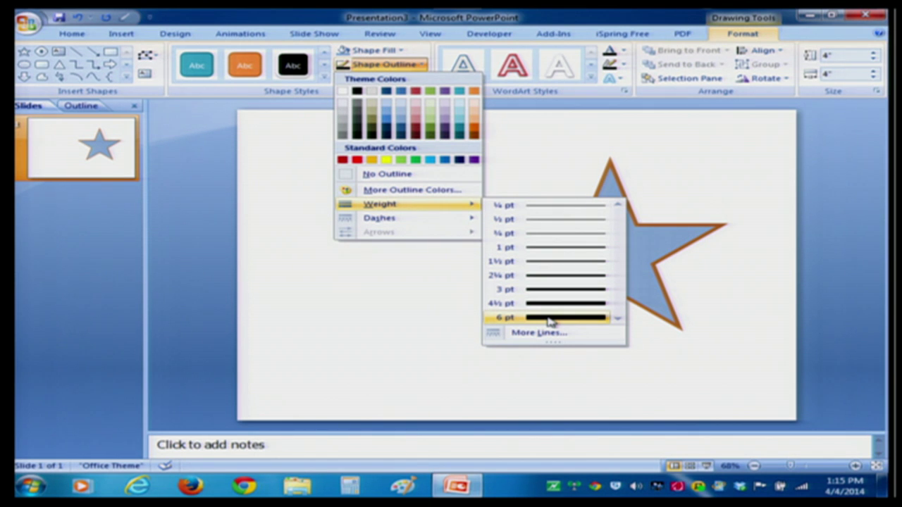
mouse_move(430, 223)
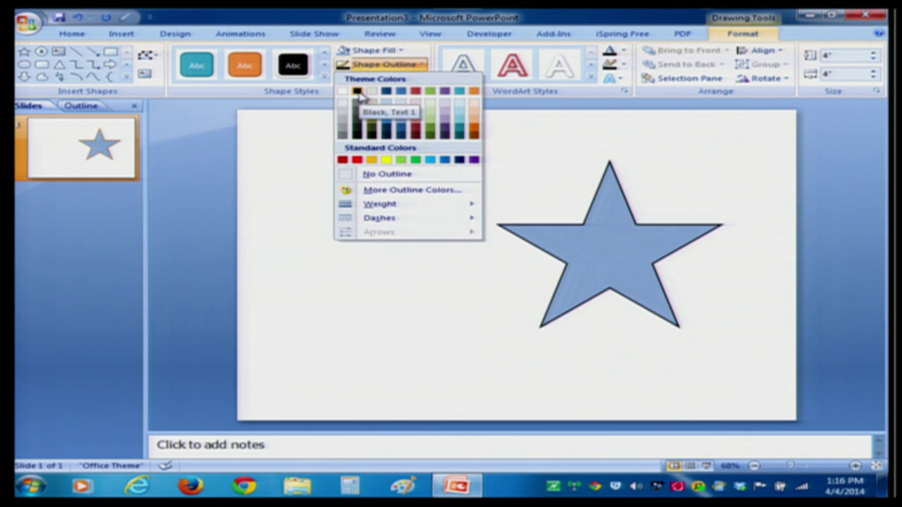
click(358, 94)
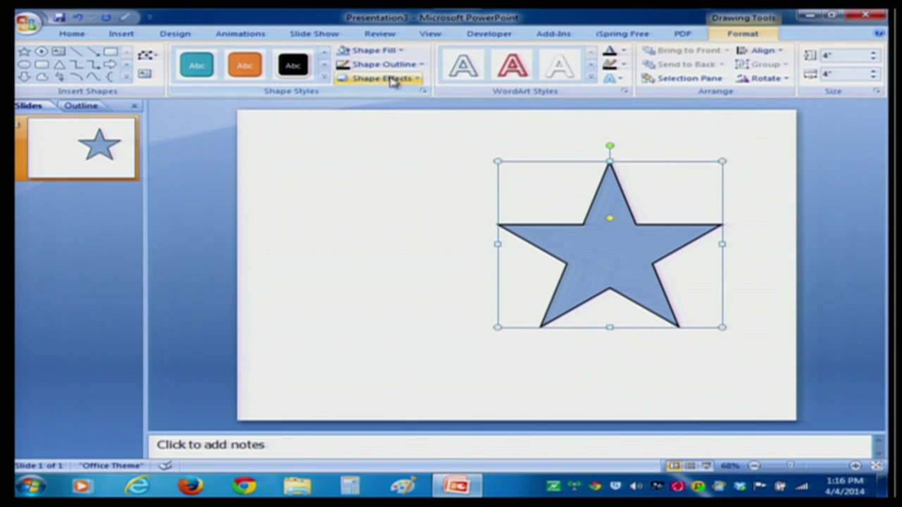
Examine the Soft Edges, Bevel and 3-D Rotation effects available for the star without applying any
click(392, 81)
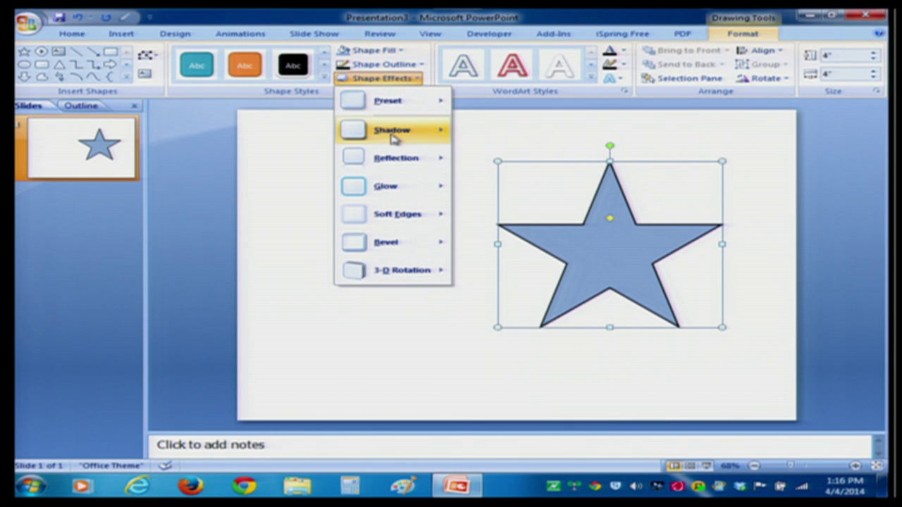
mouse_move(394, 133)
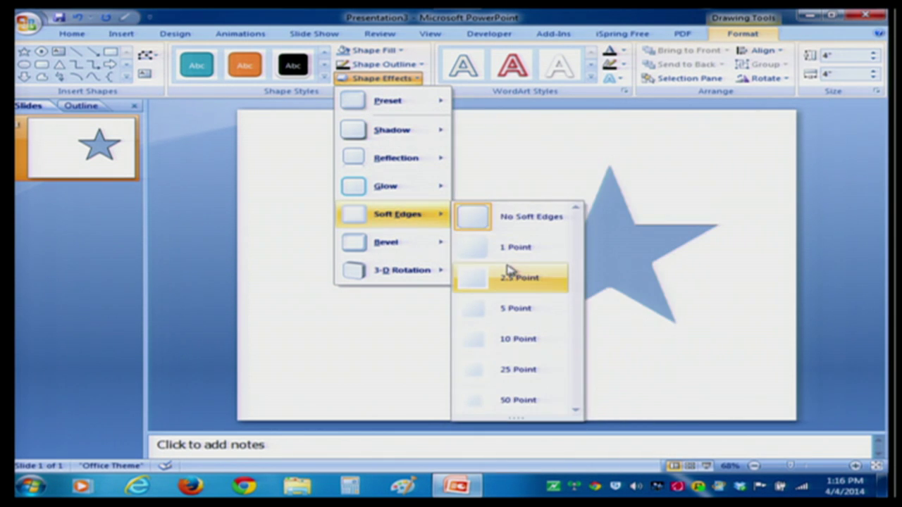
mouse_move(409, 248)
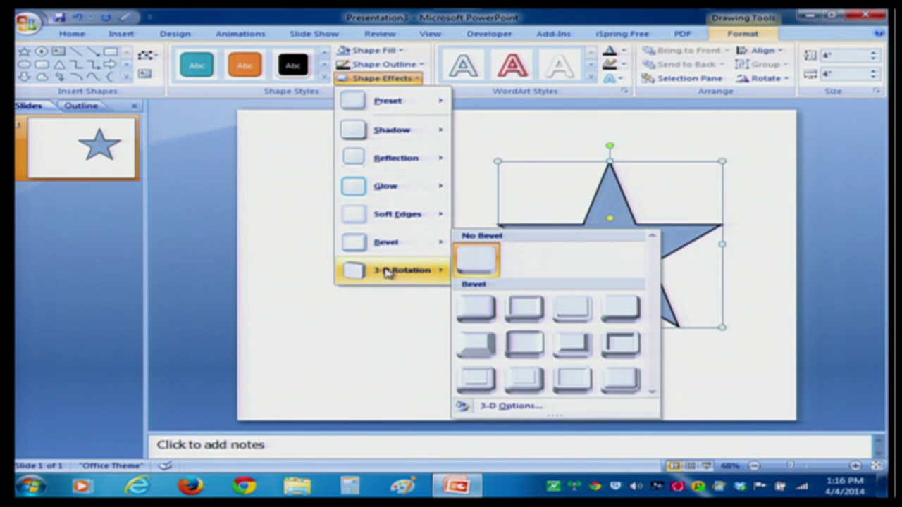
mouse_move(387, 270)
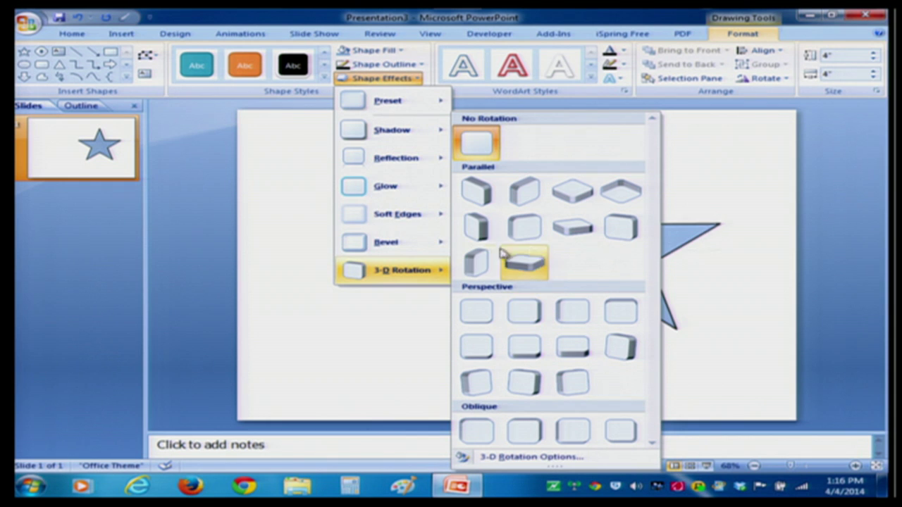
click(296, 346)
Move the star to the slide's right edge and examine the 3-D Rotation and Preset effects
drag(612, 195, 686, 195)
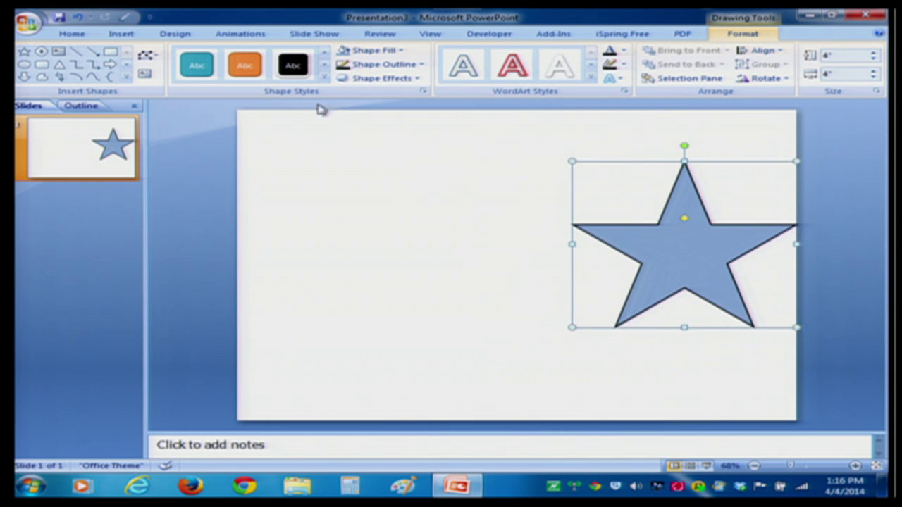
click(382, 78)
mouse_move(379, 281)
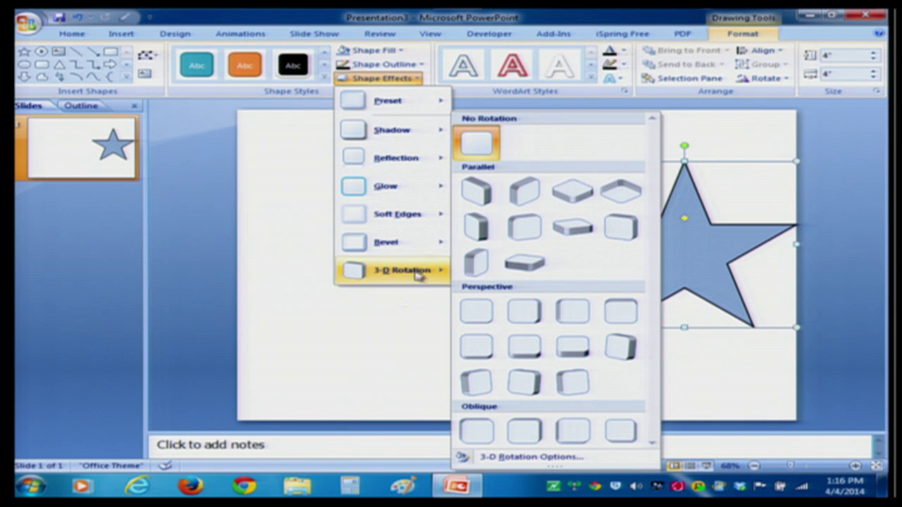
mouse_move(374, 113)
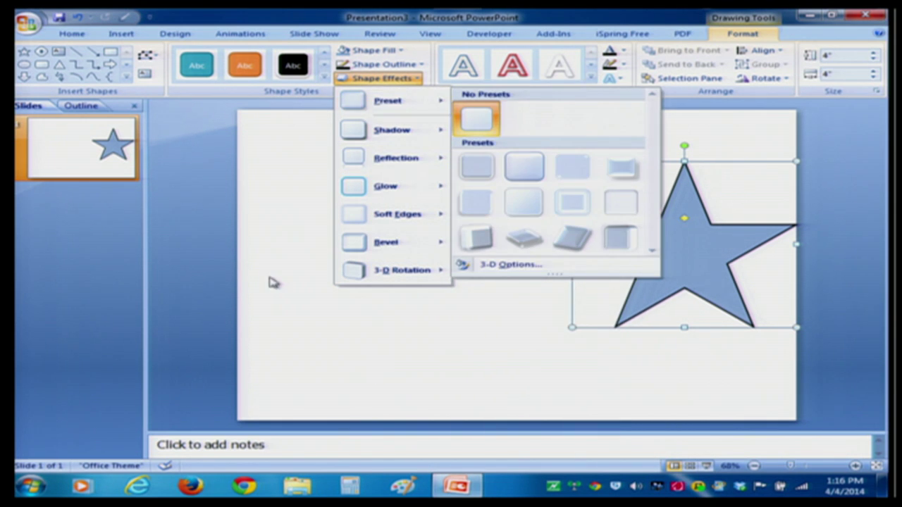
Close the shape effects choices and move the star back to the middle of the slide
click(364, 355)
drag(709, 241, 524, 240)
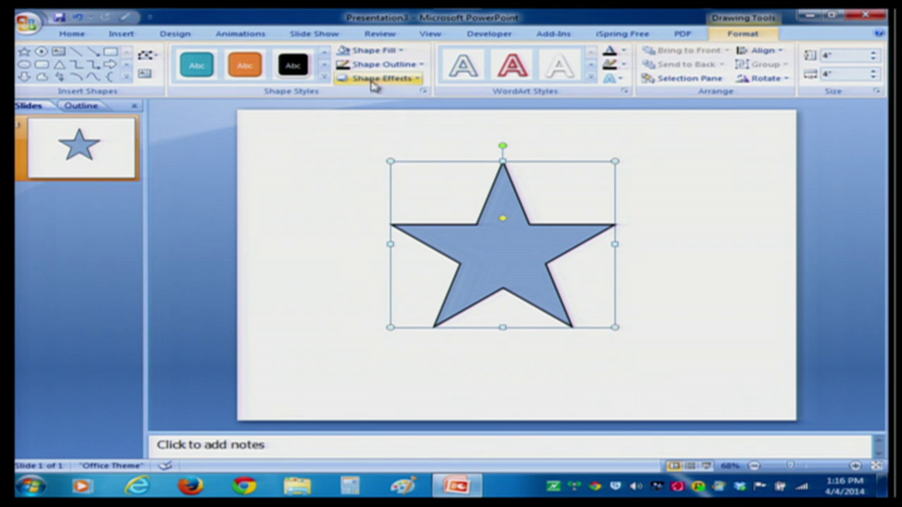
Fill the star with the water droplets texture and replace that fill with a Dark Variations gradient
click(361, 51)
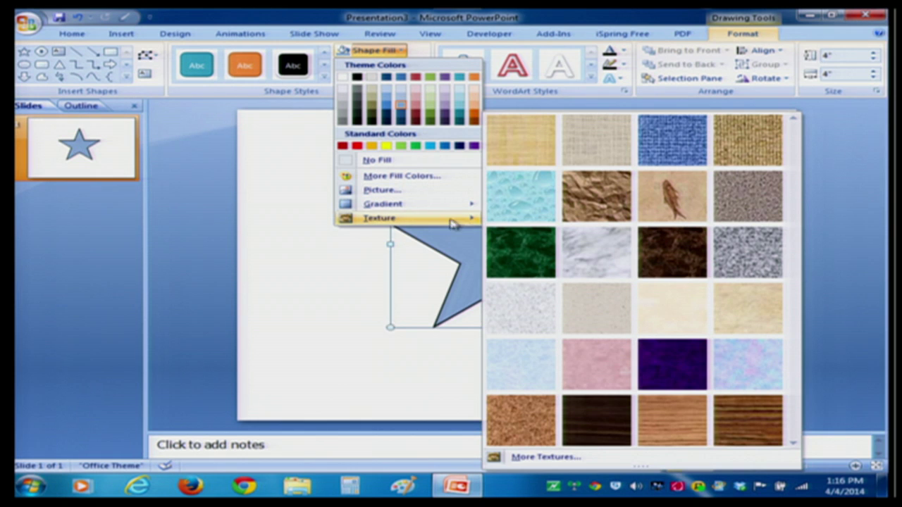
click(528, 206)
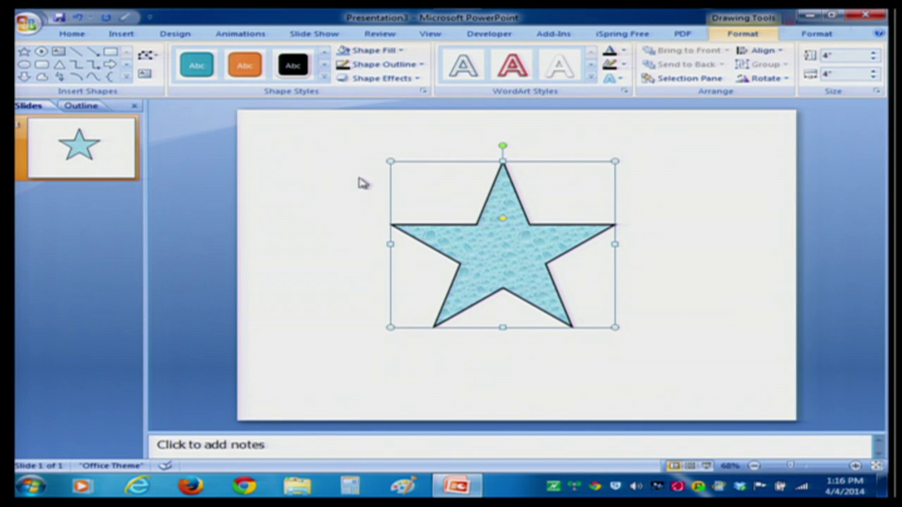
click(371, 79)
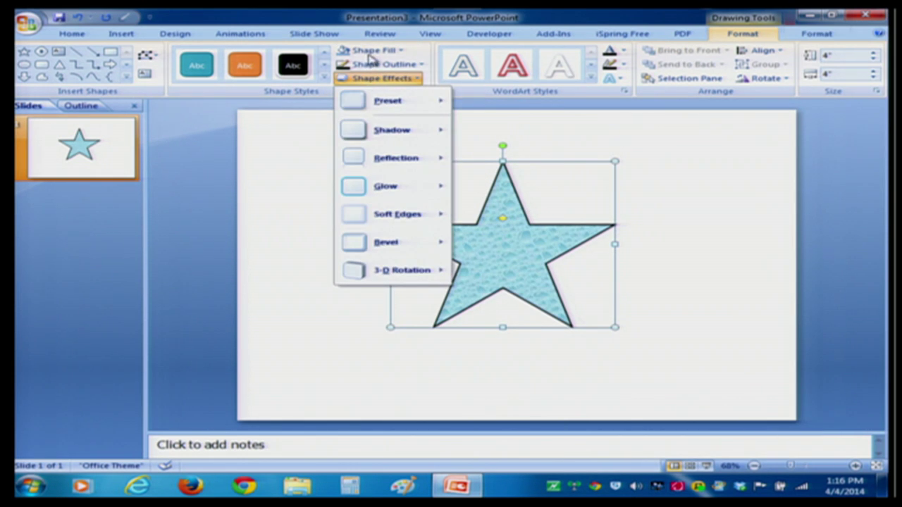
click(369, 57)
mouse_move(382, 208)
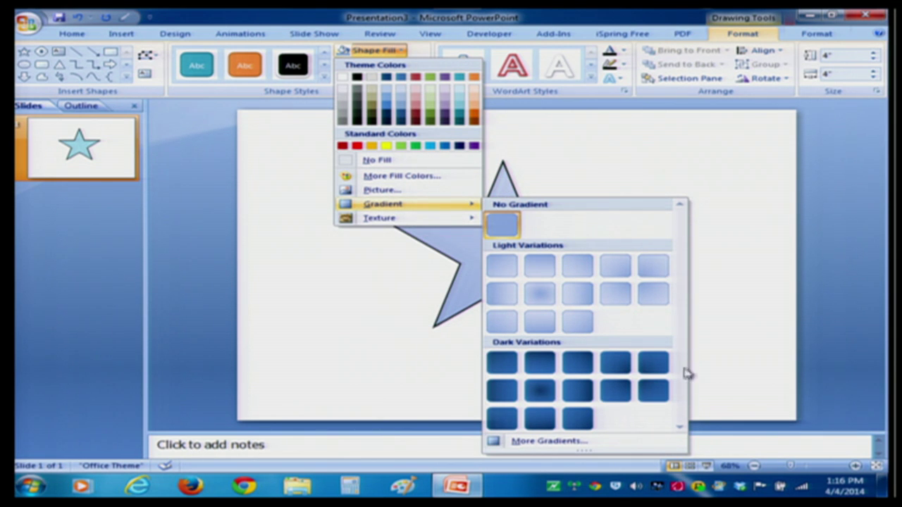
click(613, 392)
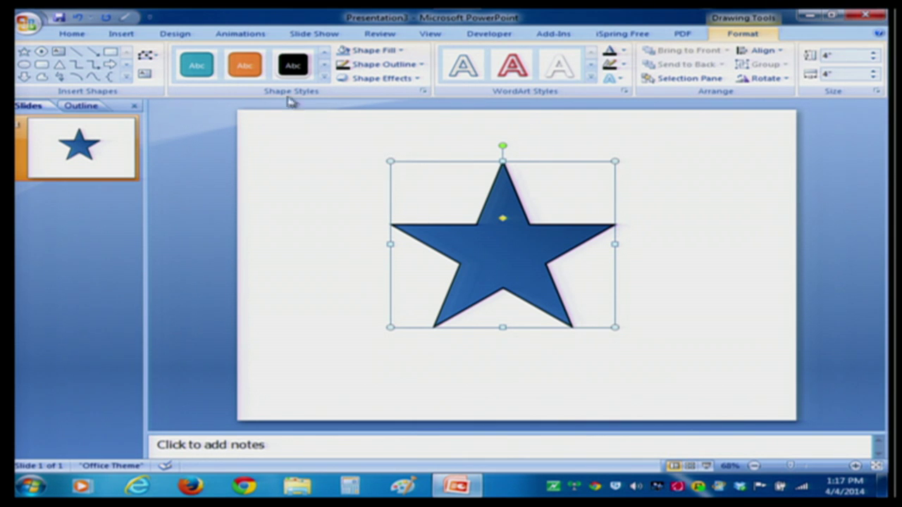
Fill the star with the picture water flame candle.jpg from the My Pictures folder
click(381, 78)
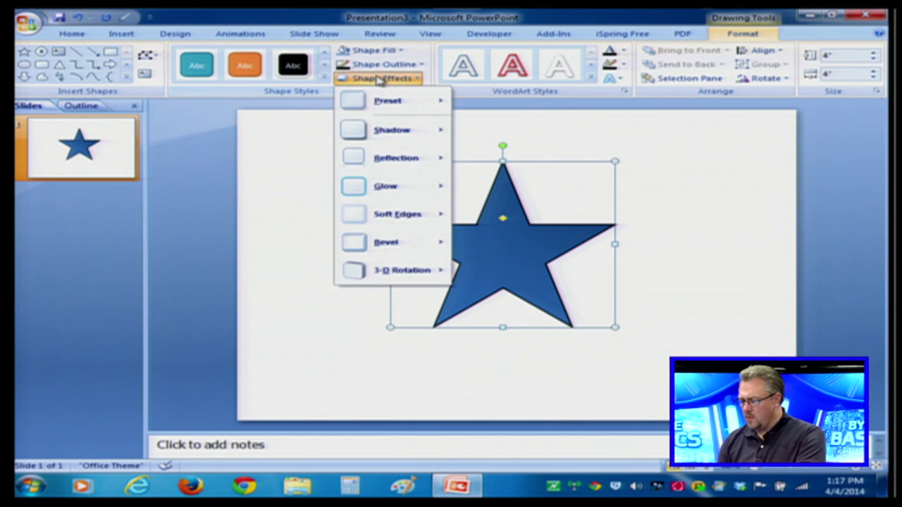
click(371, 51)
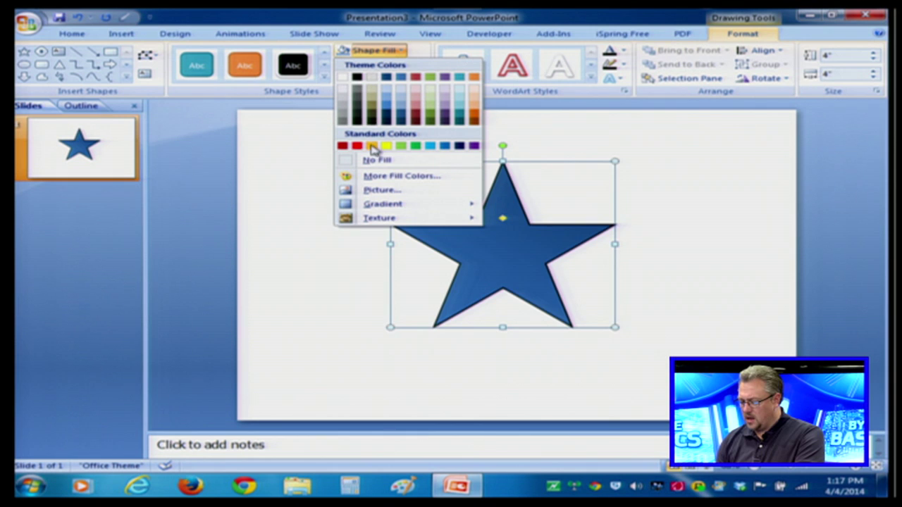
click(373, 193)
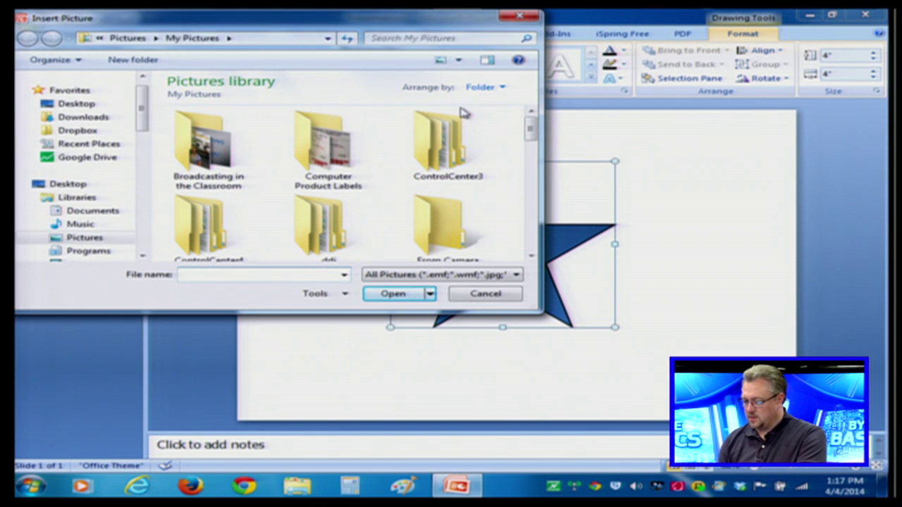
drag(533, 126, 508, 252)
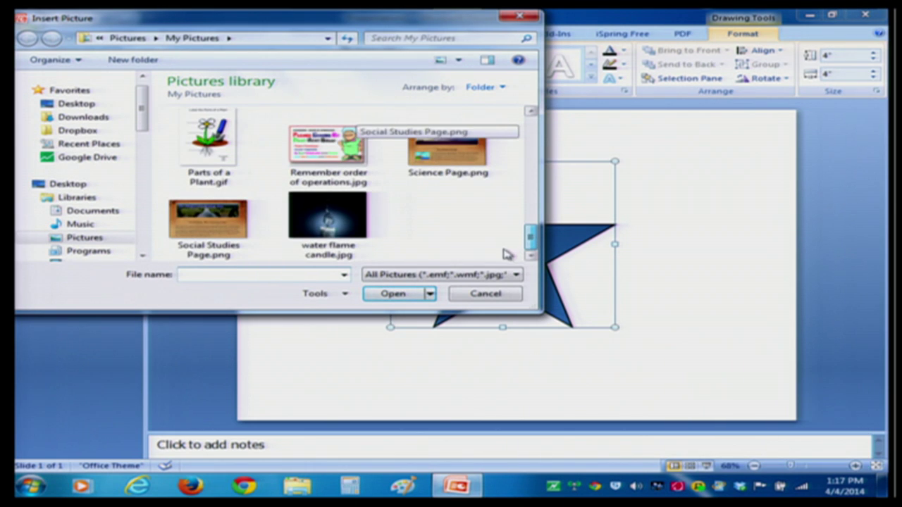
click(297, 216)
click(394, 294)
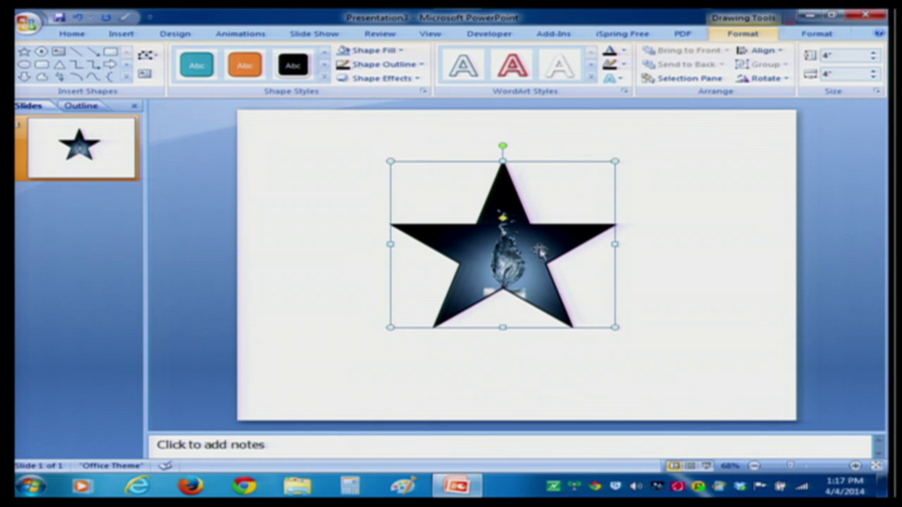
Move the picture-filled star a short distance to the left on the slide and deselect it
click(632, 362)
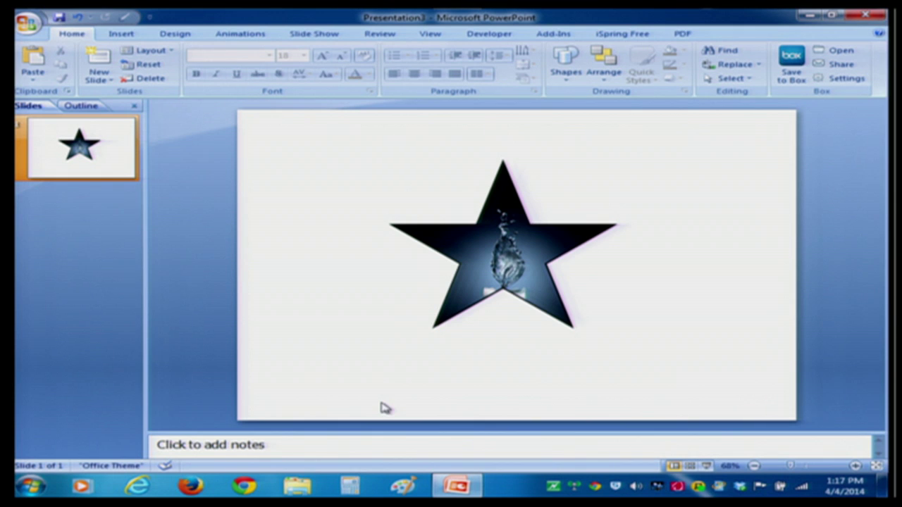
drag(515, 292, 460, 293)
click(493, 364)
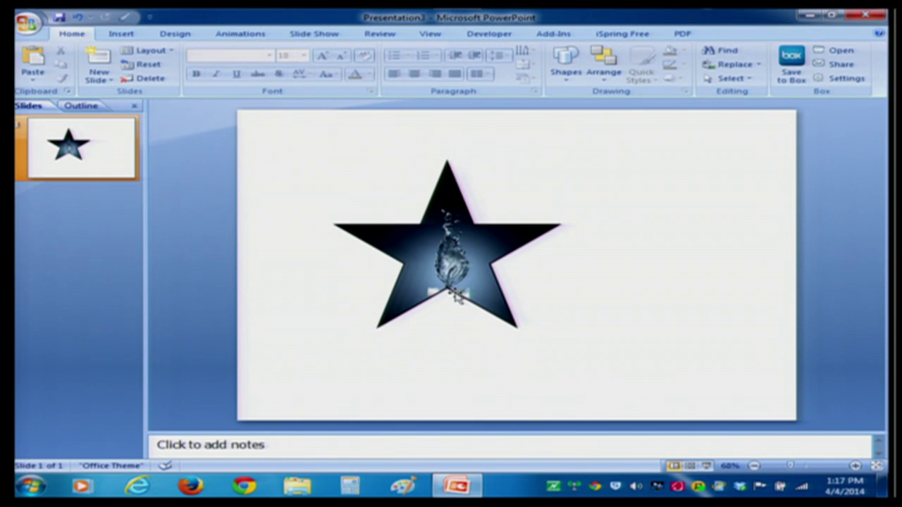
Delete the picture-filled star from the slide and bring up the insert commands for adding another shape
click(457, 296)
key(Delete)
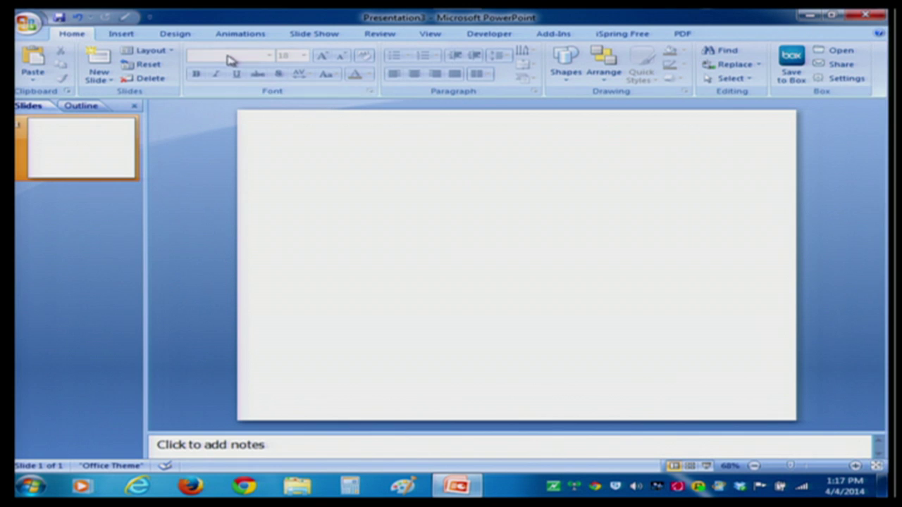
click(125, 34)
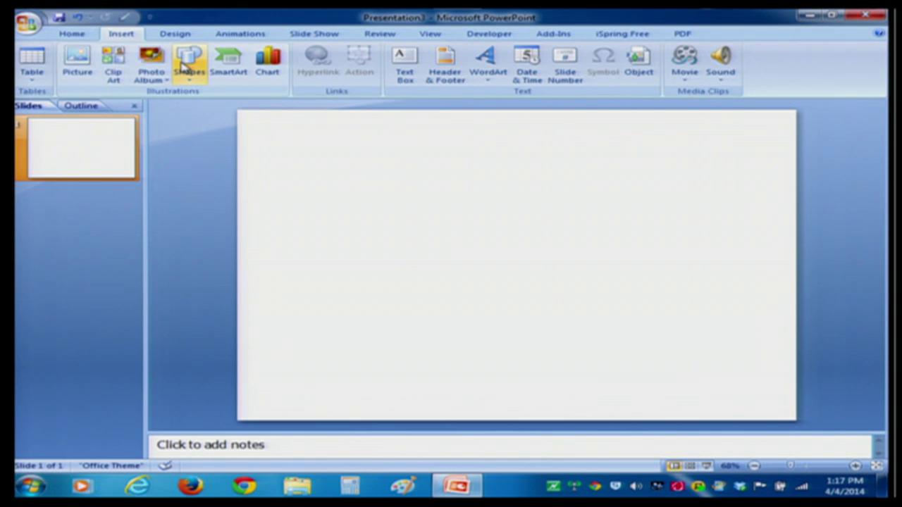